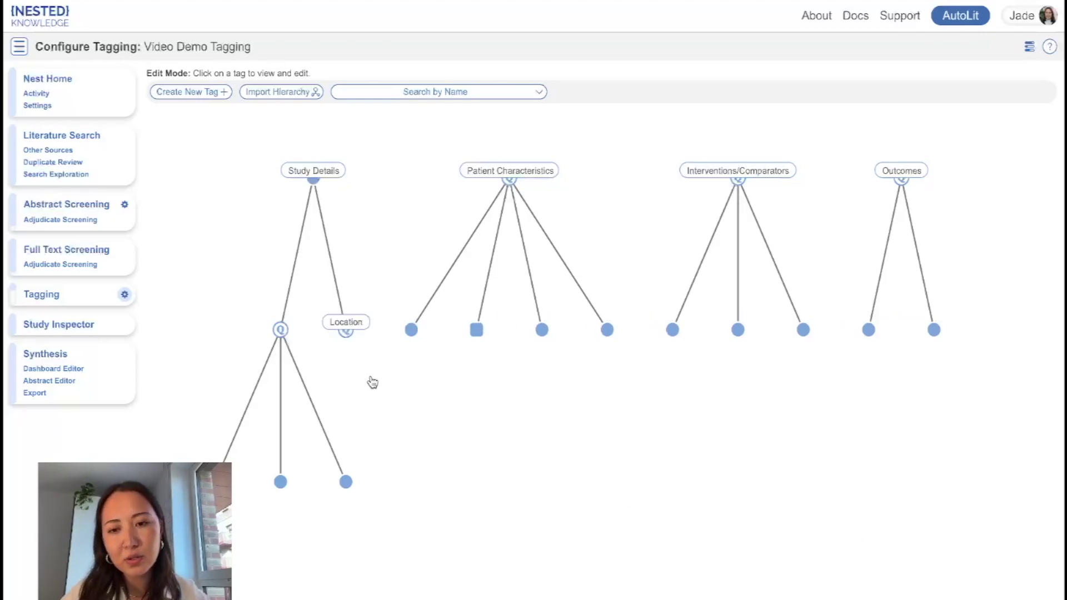
Step: Inspect the Location tag's available question types and its content modes in the tagging hierarchy
click(345, 332)
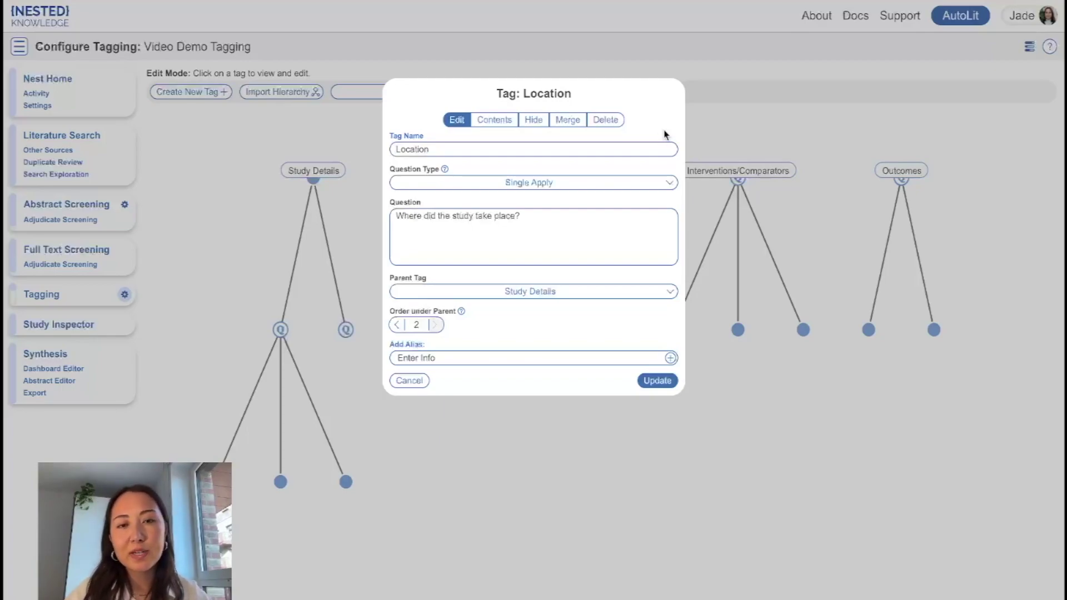
click(626, 181)
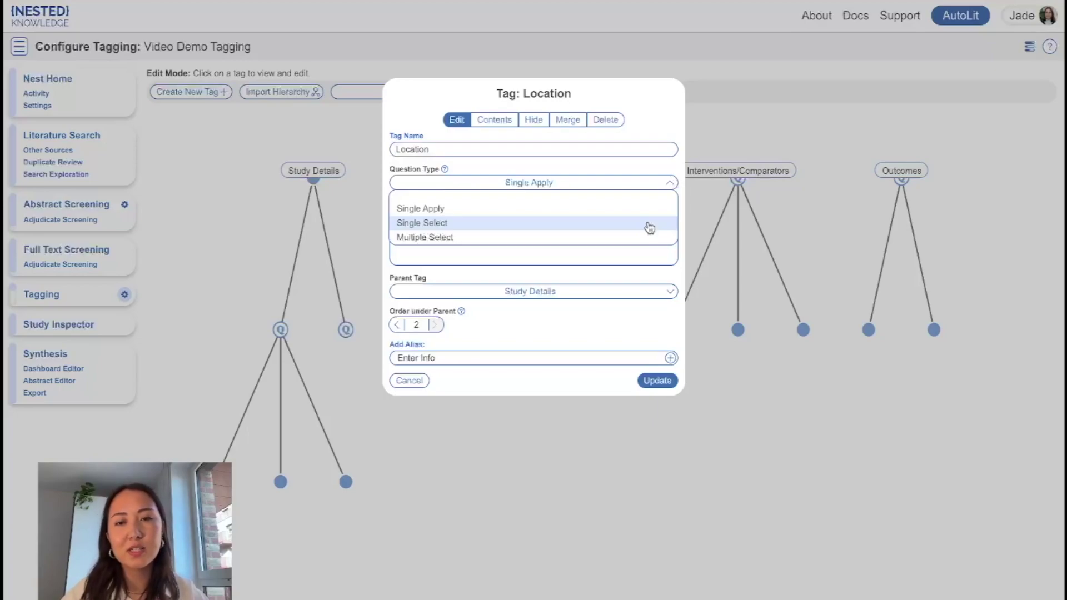
click(669, 183)
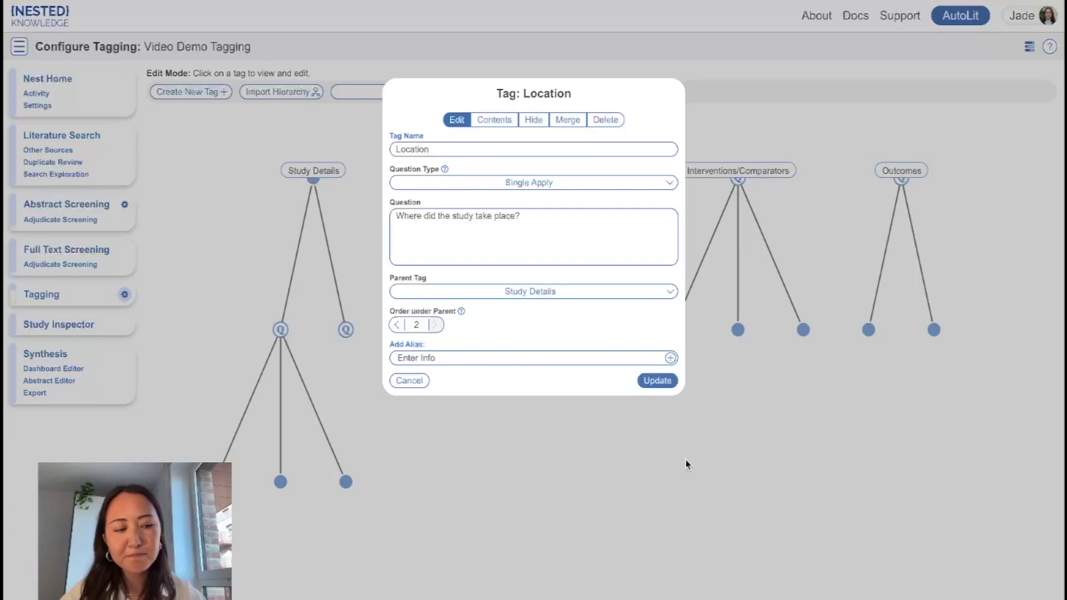
click(494, 120)
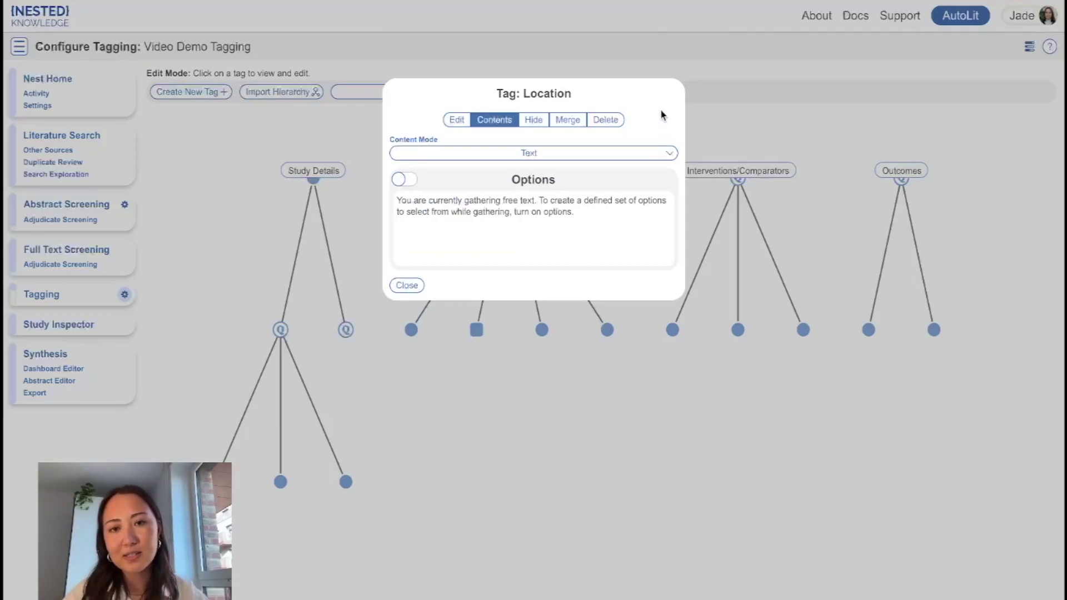
click(631, 154)
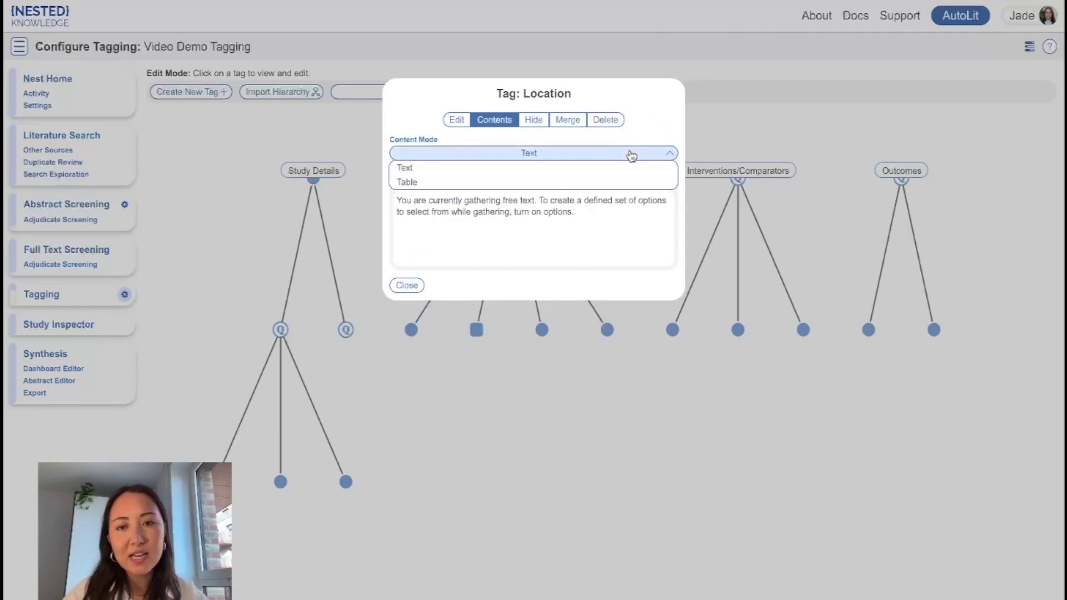
click(616, 217)
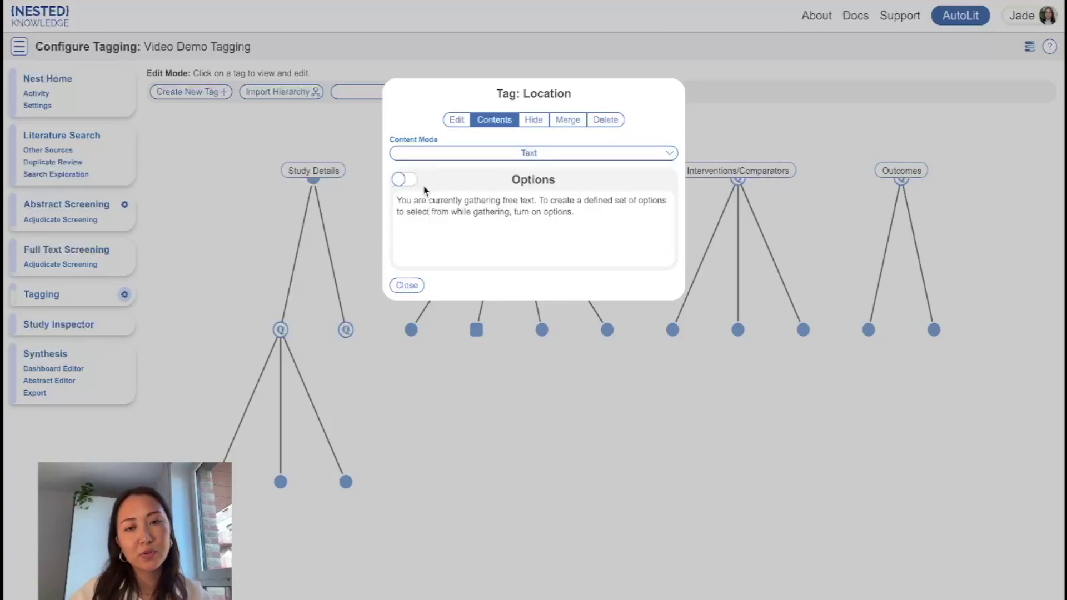
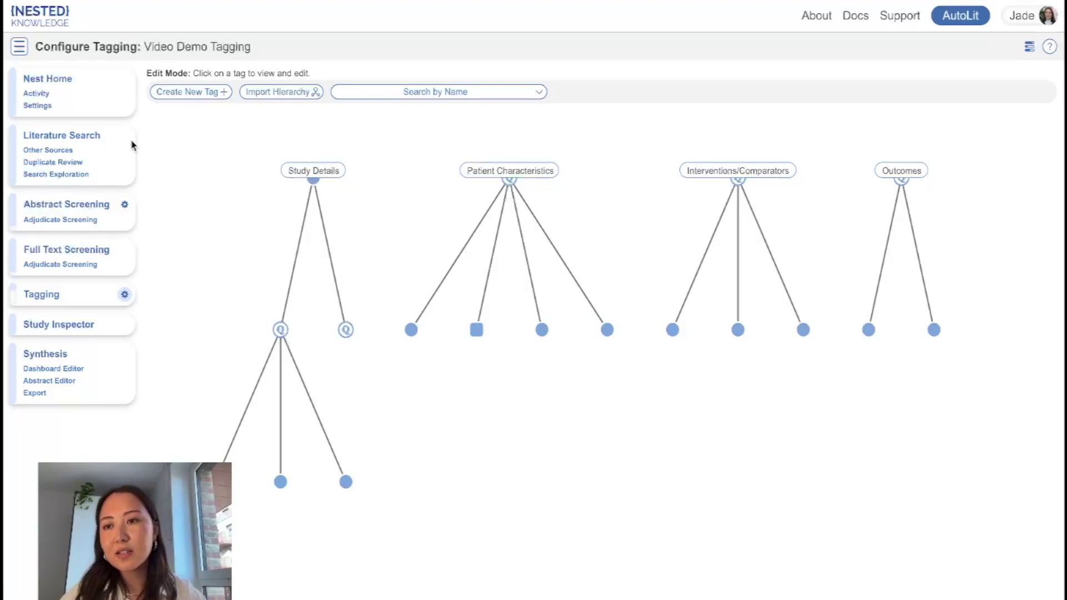
Step: Review the nest's tagging mode and tag recommendation settings, and check the status of its background jobs
click(89, 106)
scroll(417, 410, down, 20)
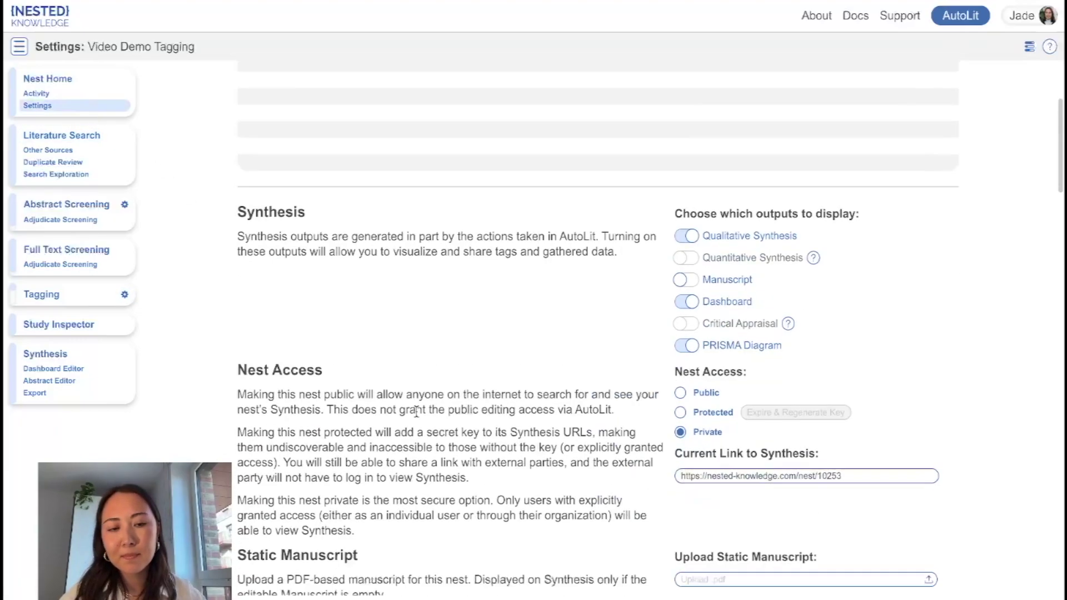
scroll(416, 410, down, 5)
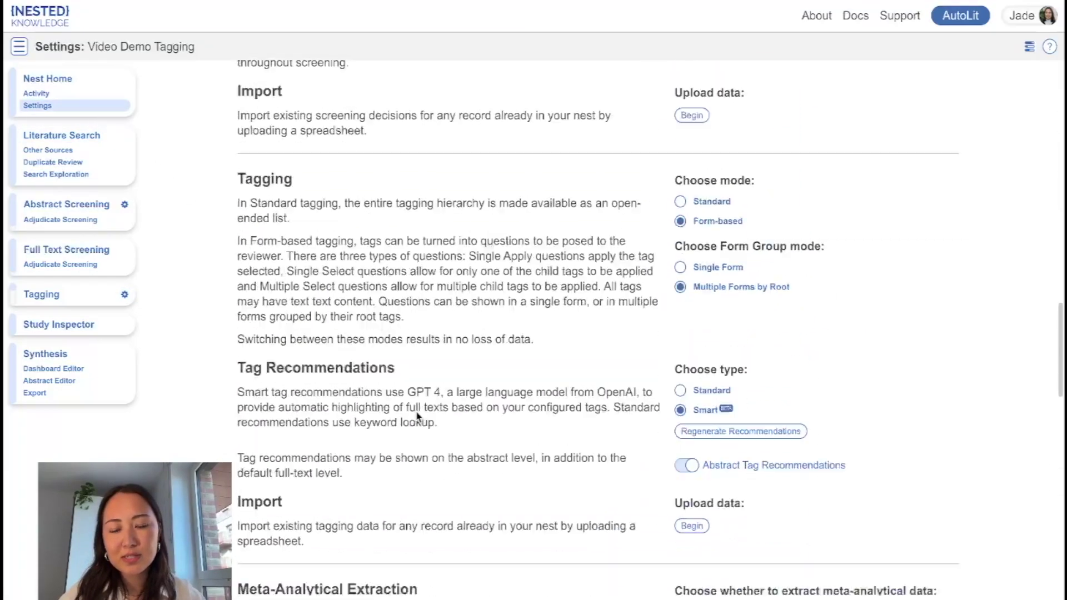
scroll(476, 405, down, 1)
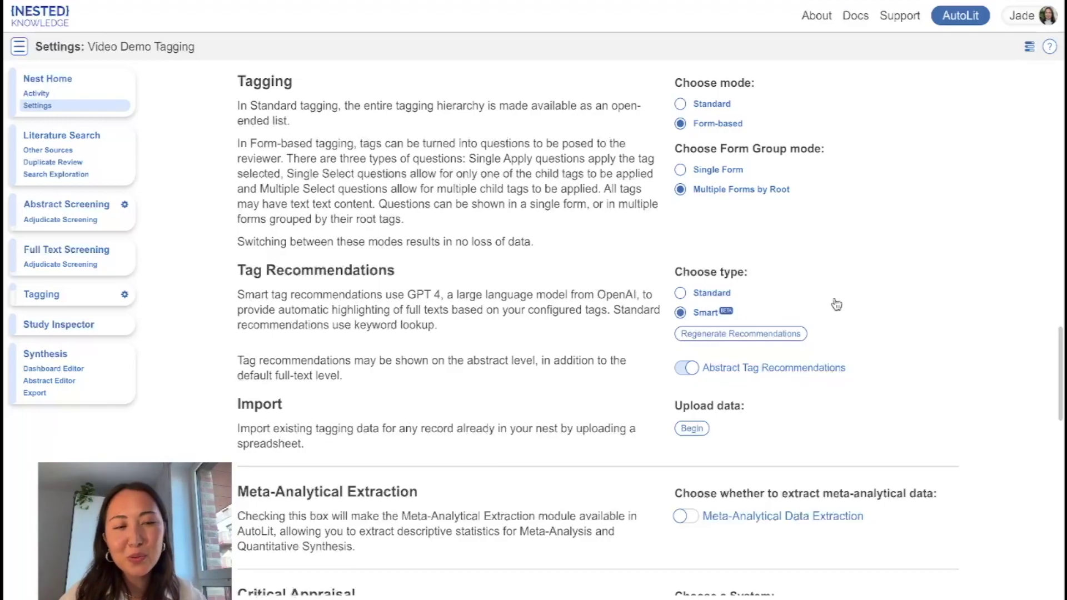
click(1031, 48)
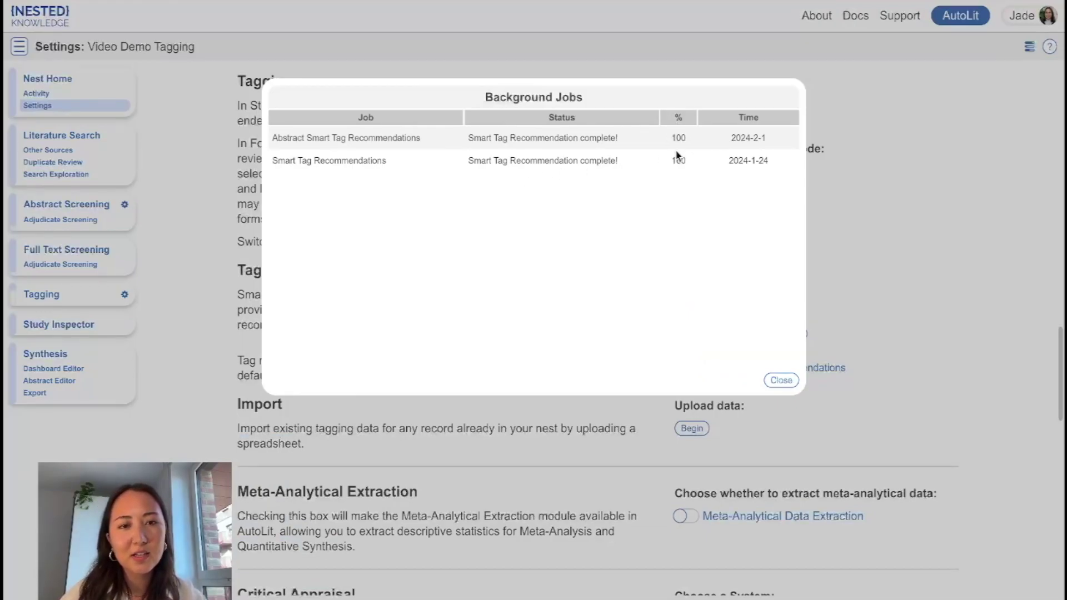
click(899, 230)
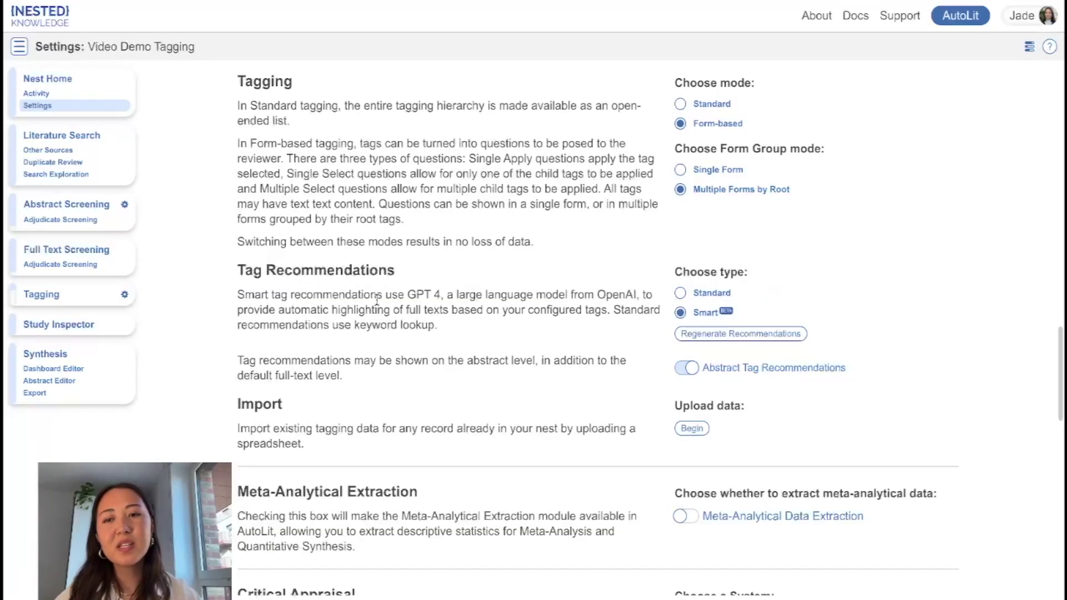
Step: In abstract screening, display the tagging questions and preview the smart Randomized Controlled Trial recommendation for the Study Design question
click(70, 206)
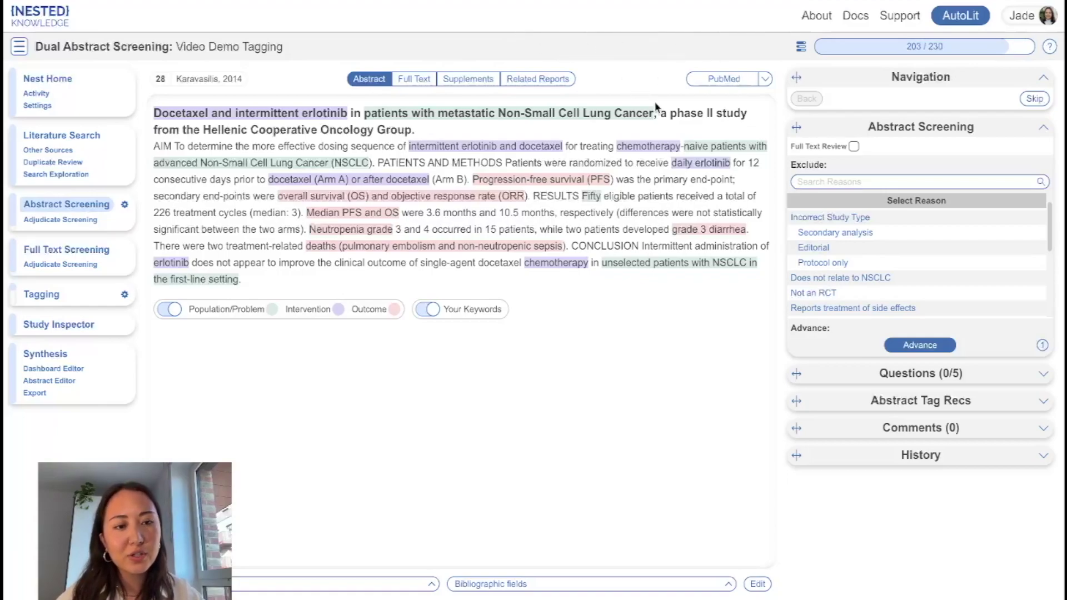
click(925, 133)
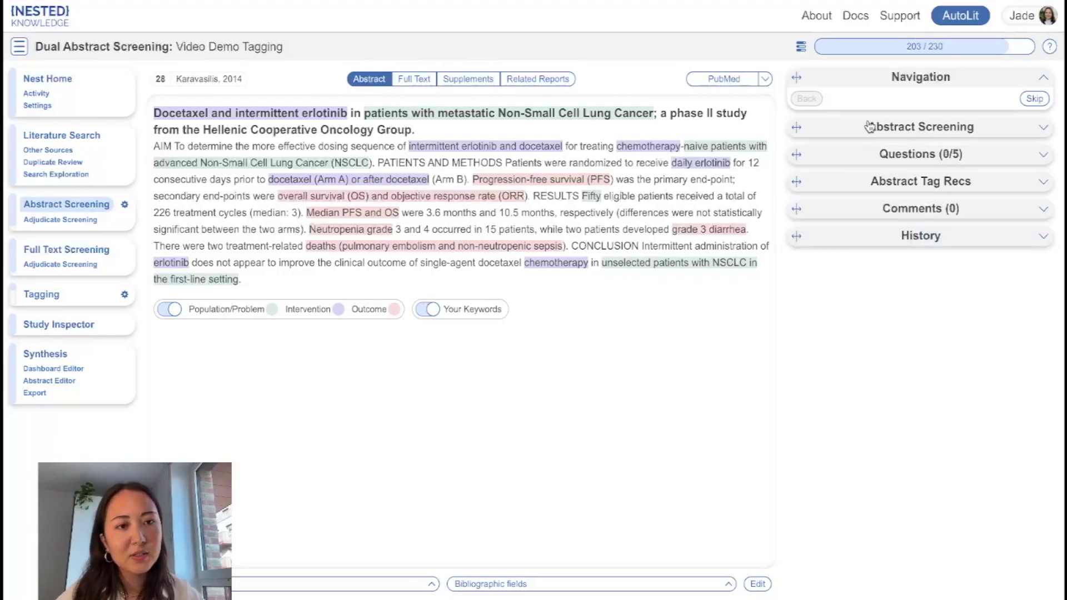
click(888, 155)
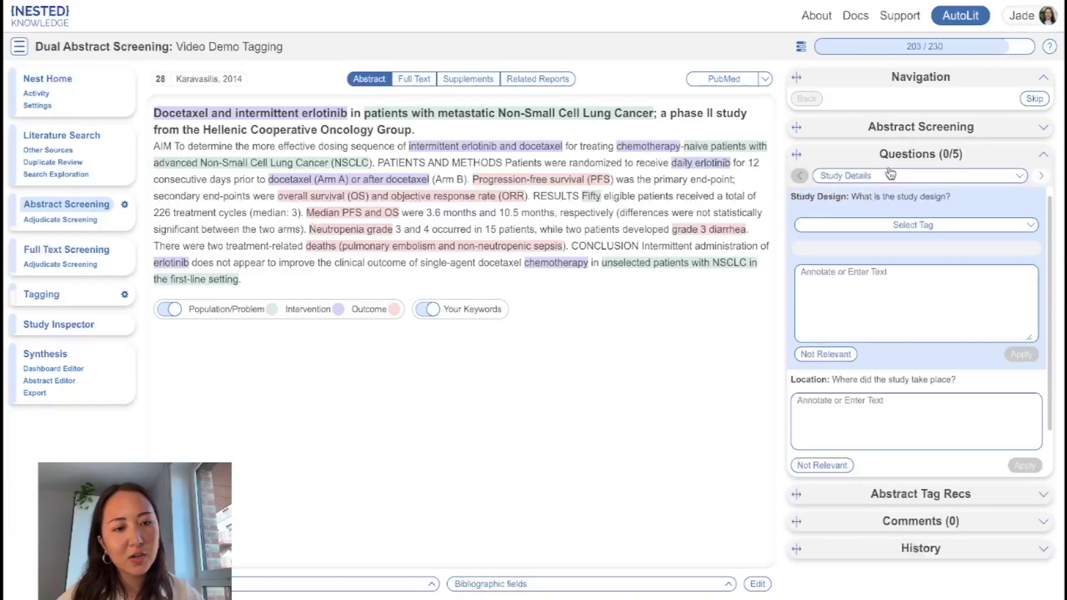
click(932, 494)
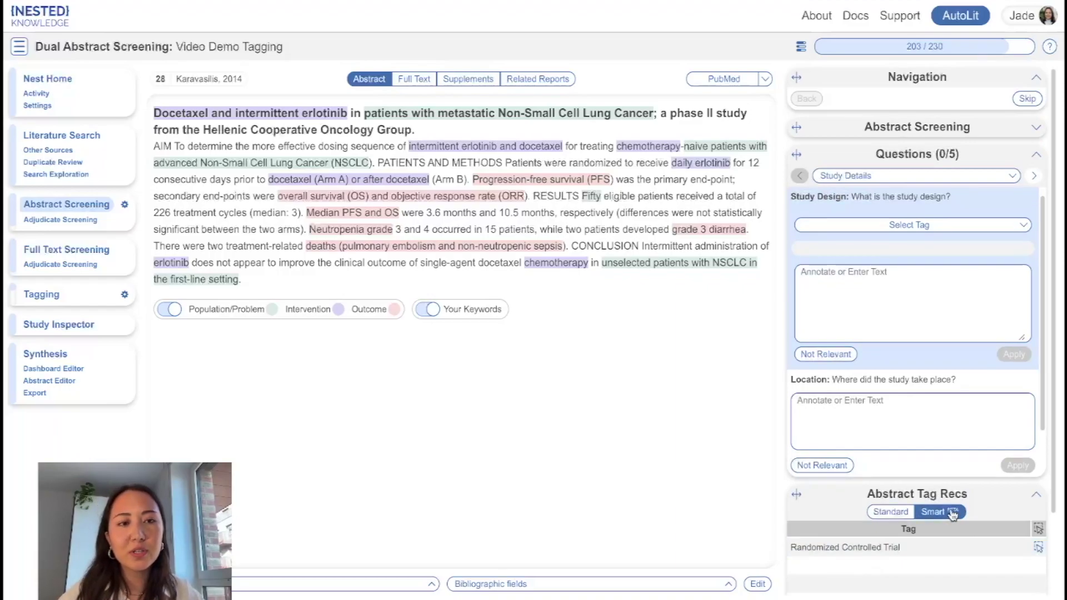
click(864, 556)
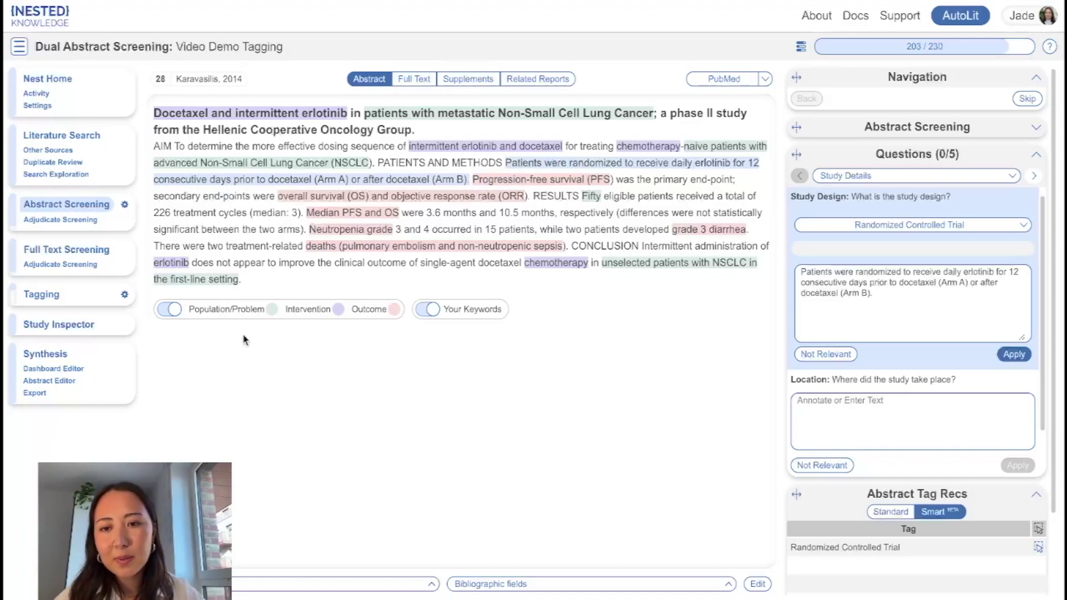
Step: Turn off the Population/Problem, Intervention and Outcome highlighting in the abstract
click(173, 310)
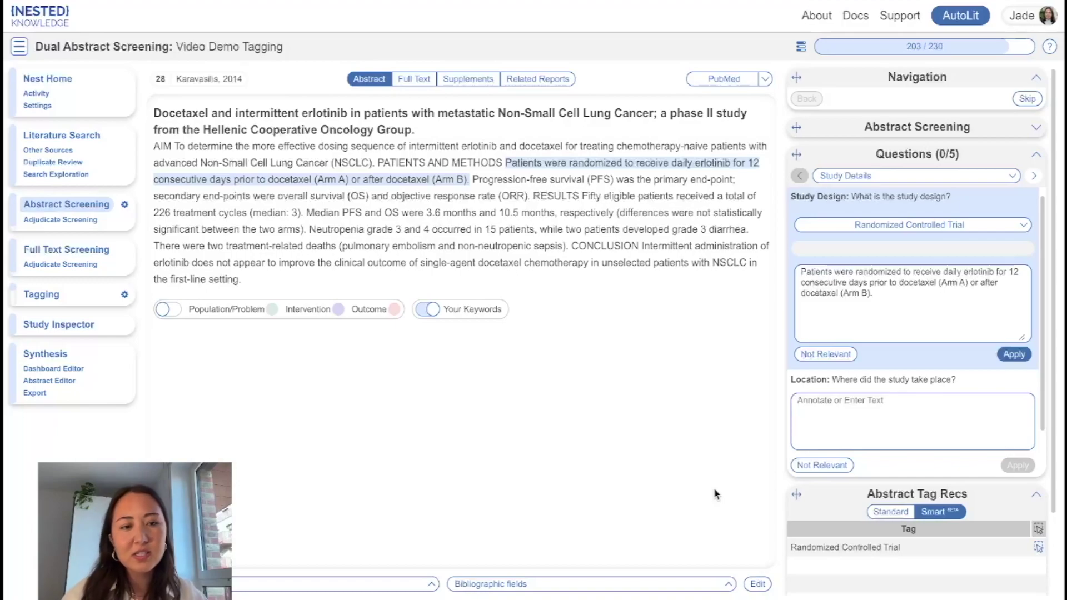
scroll(882, 558, down, 1)
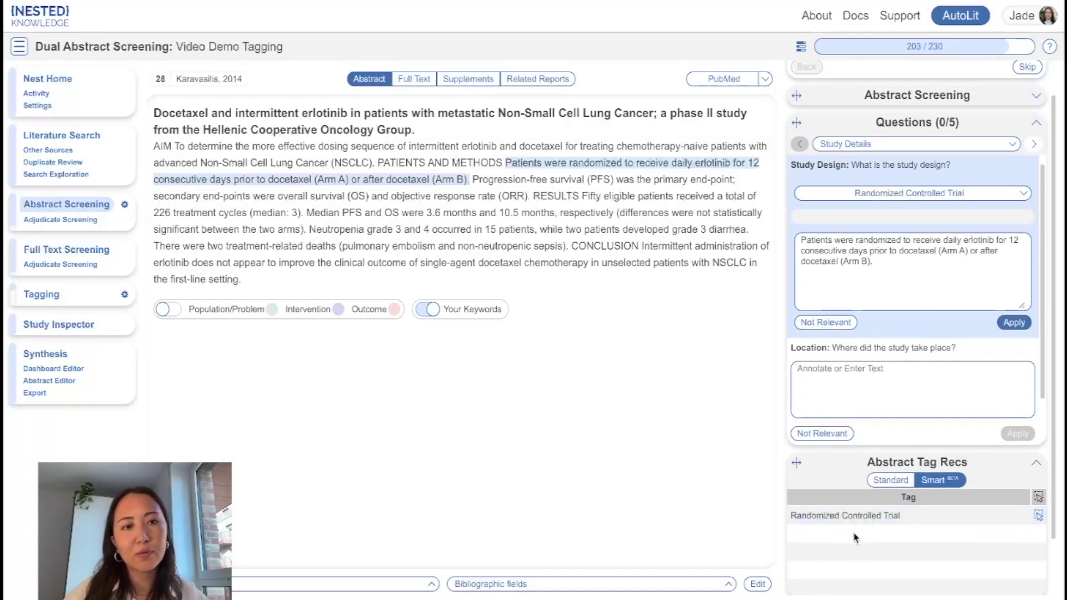
scroll(850, 534, up, 1)
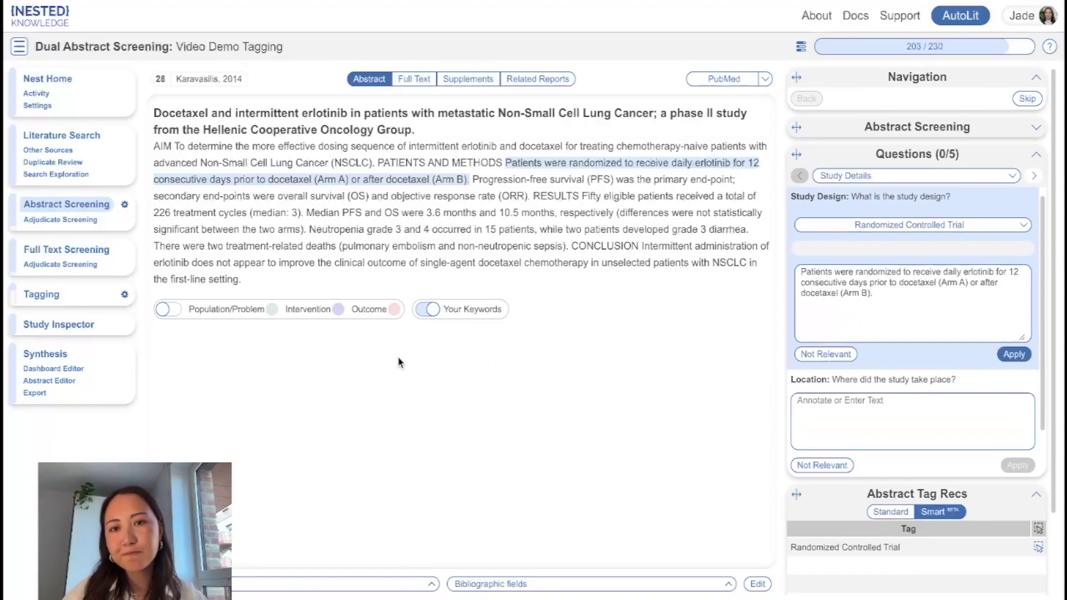
Step: In the Tagging module, preview the smart full-text recommendation Retrospective Study for the Study Design question
click(86, 301)
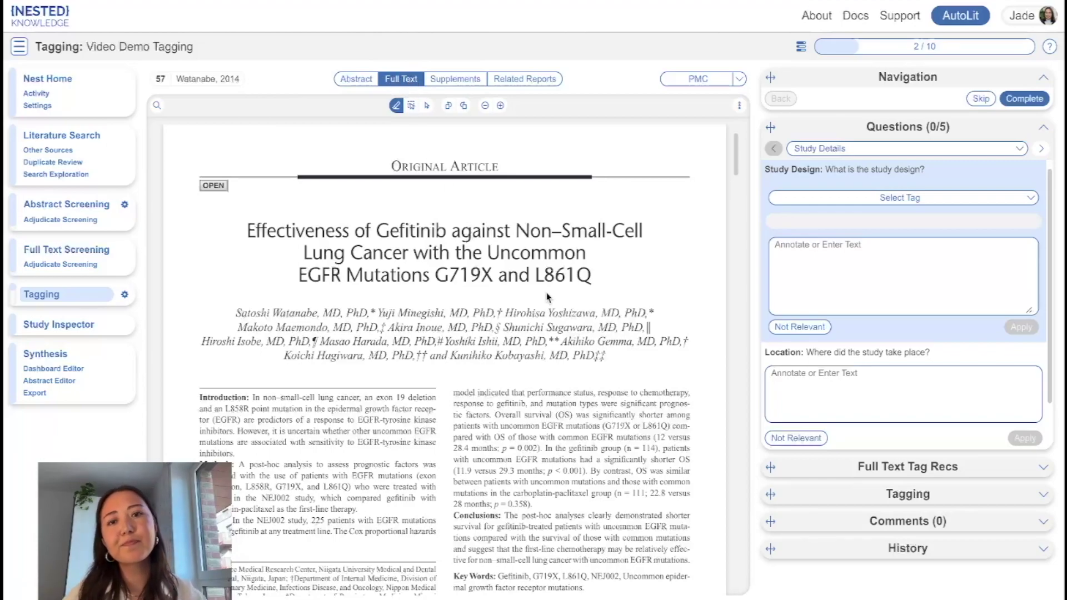
click(906, 468)
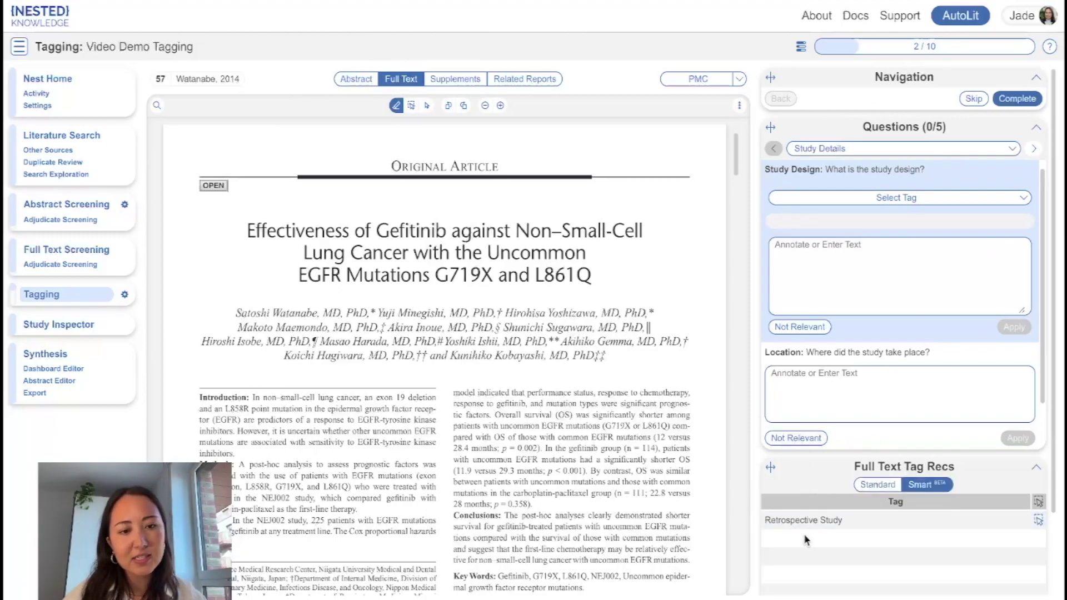
click(826, 521)
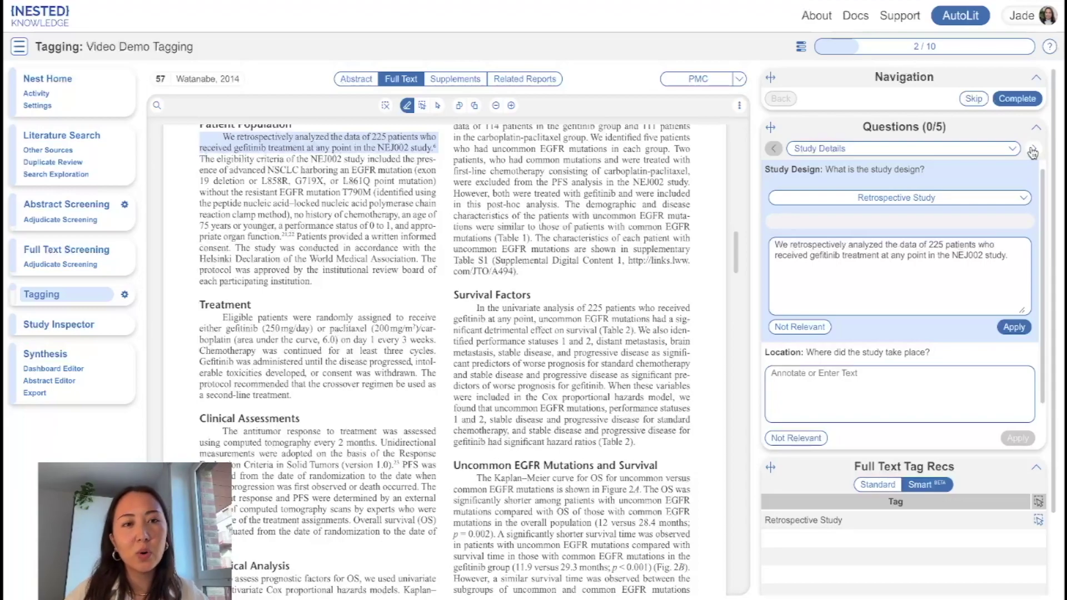
Step: Go to the Interventions/Comparators question and preview the smart Gefitinib recommendation in the full text
click(1033, 151)
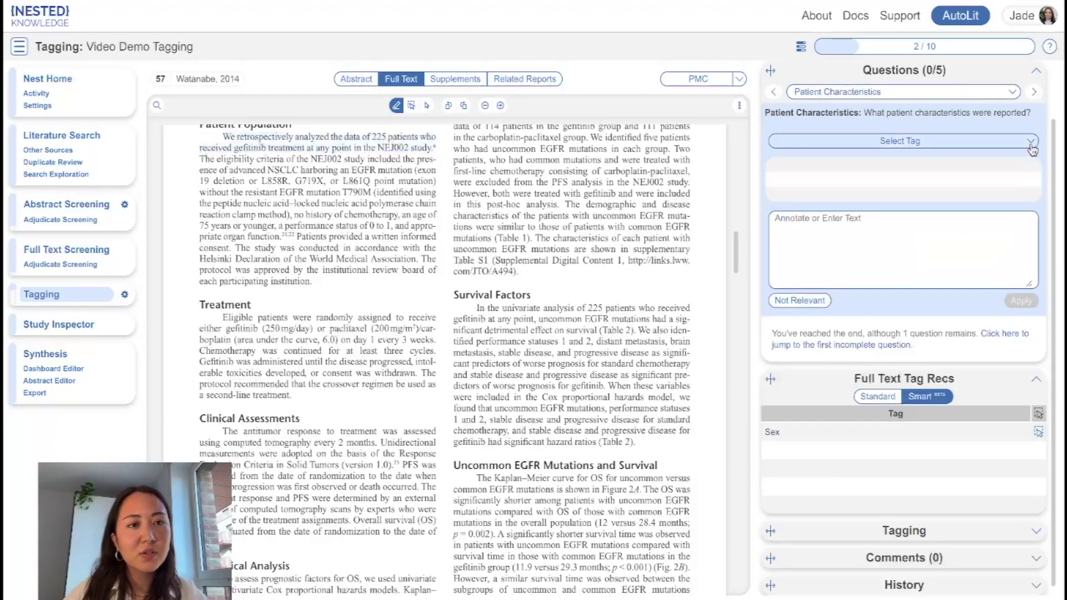
click(1033, 89)
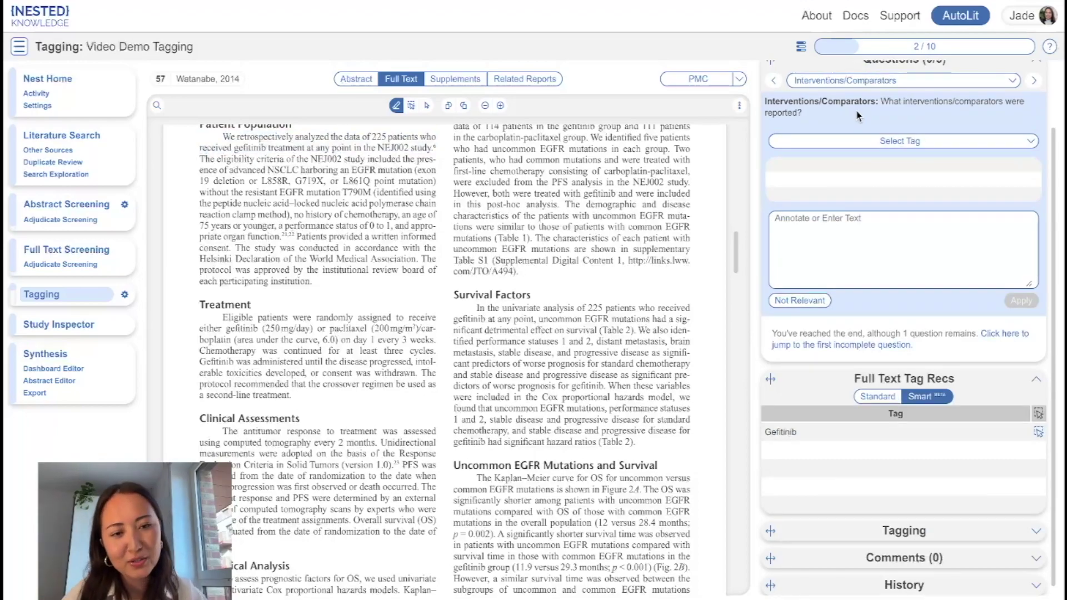
click(809, 439)
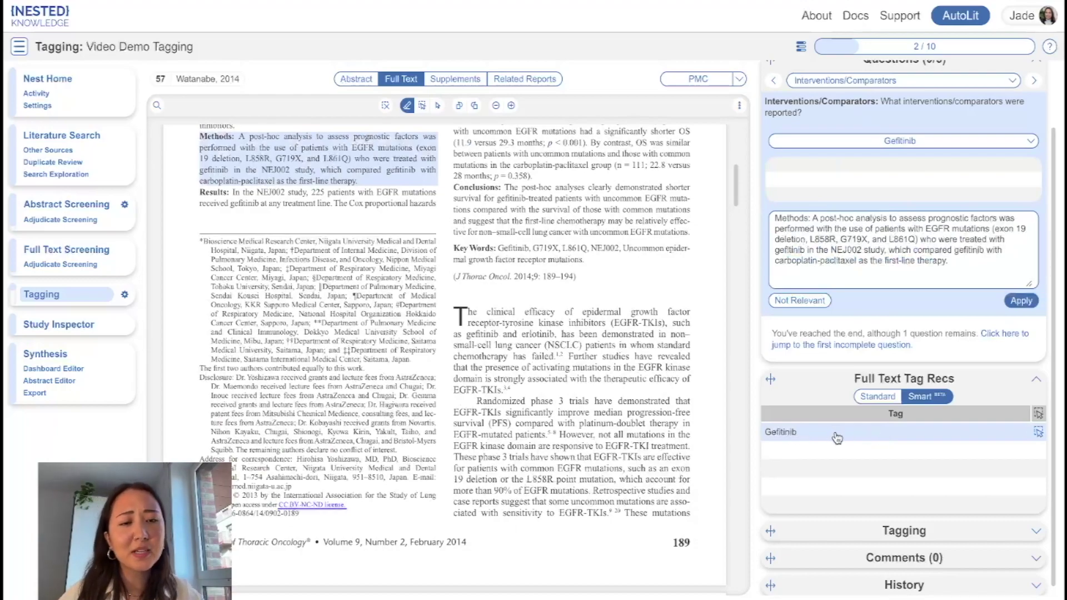
scroll(759, 361, up, 2)
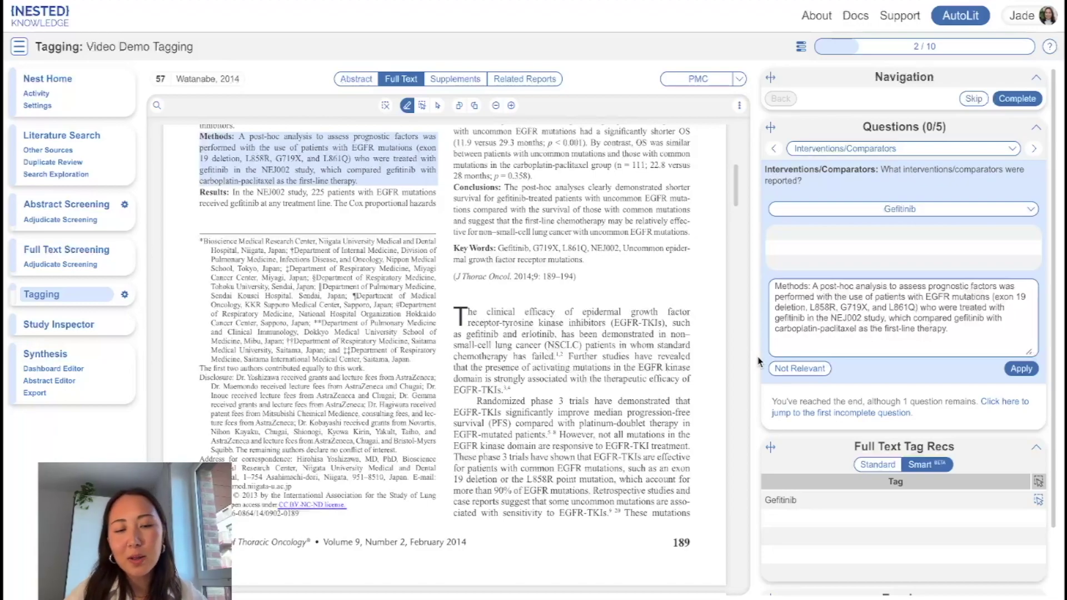
Step: View the smart recommendations for the Outcomes question, and return to Study Details to view those for the Location question
click(1034, 149)
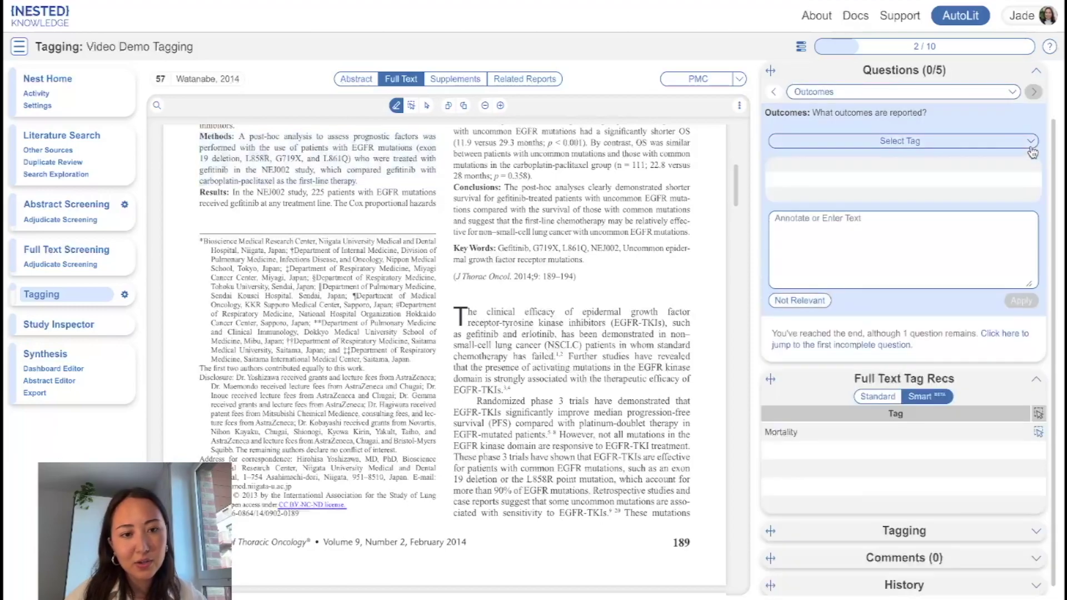
click(955, 141)
click(773, 93)
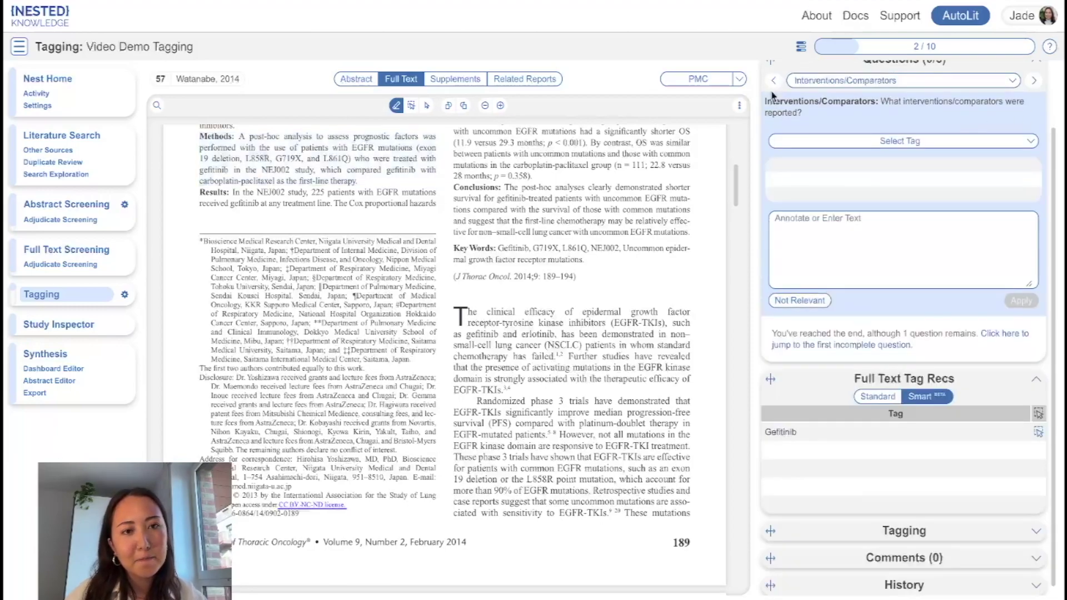
click(774, 91)
click(774, 93)
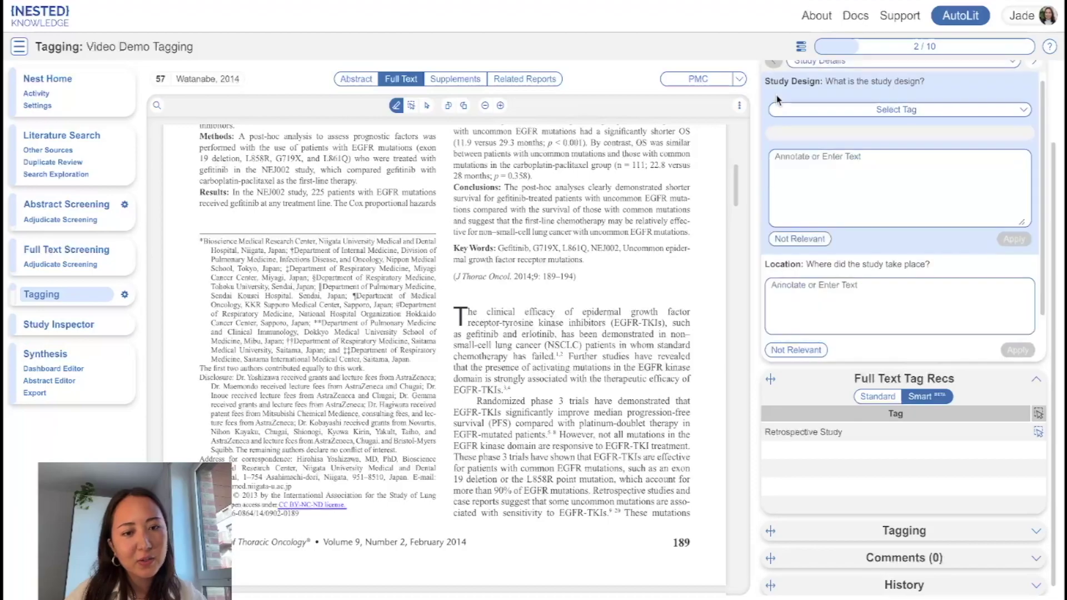
click(862, 268)
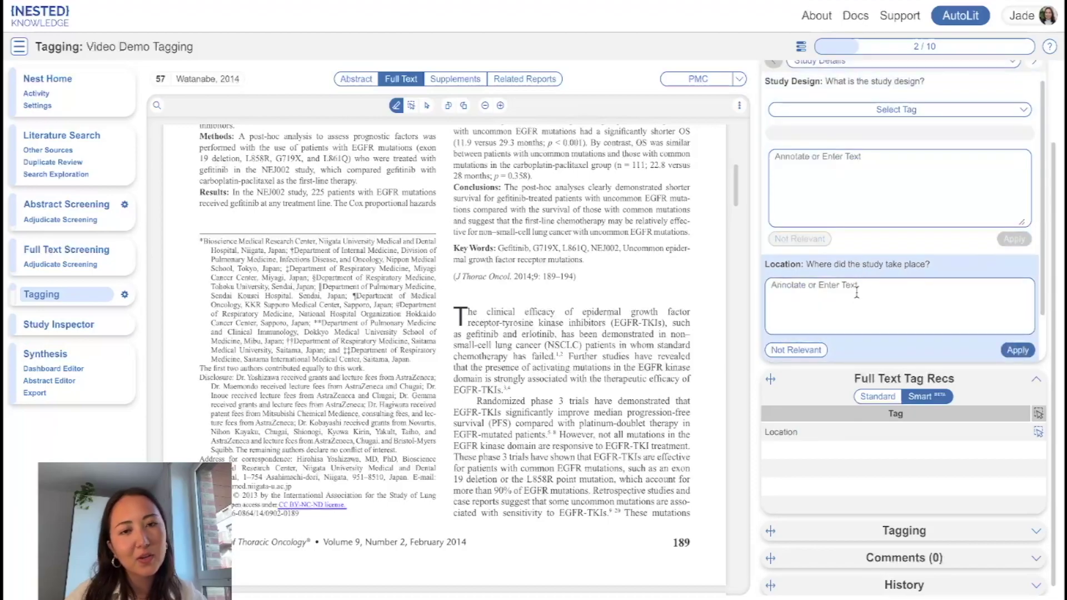
scroll(854, 298, up, 1)
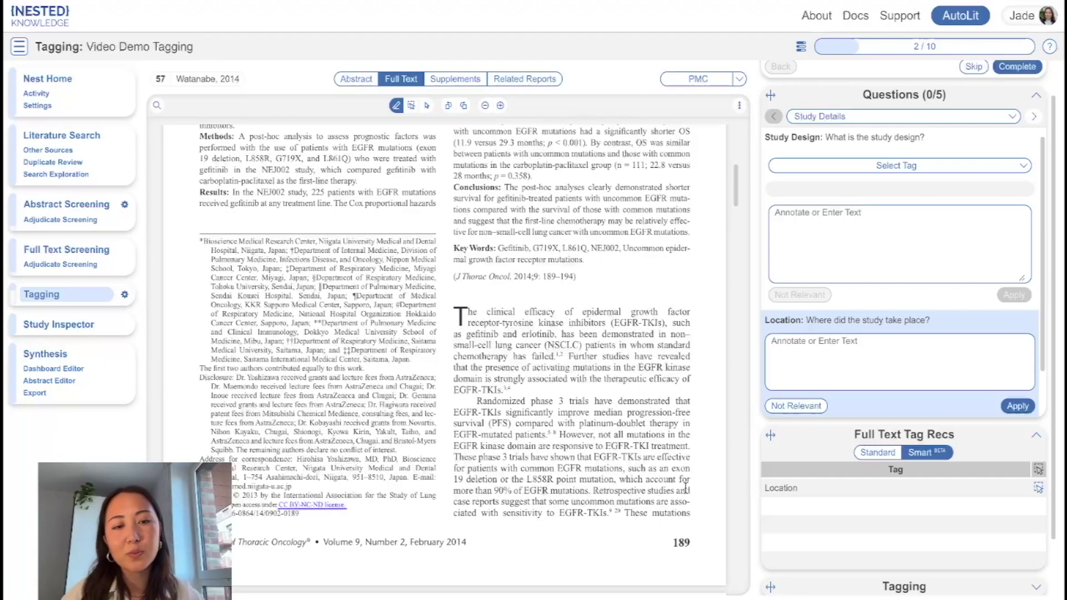
Step: Return to the tagging configuration and inspect the Study Design tag's question settings
click(125, 294)
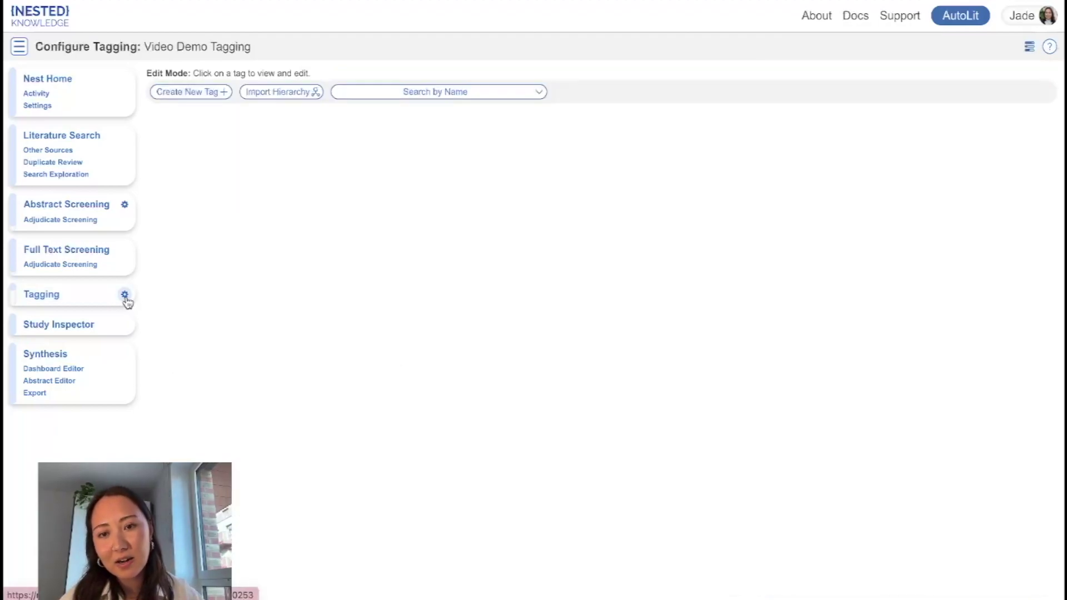
click(279, 345)
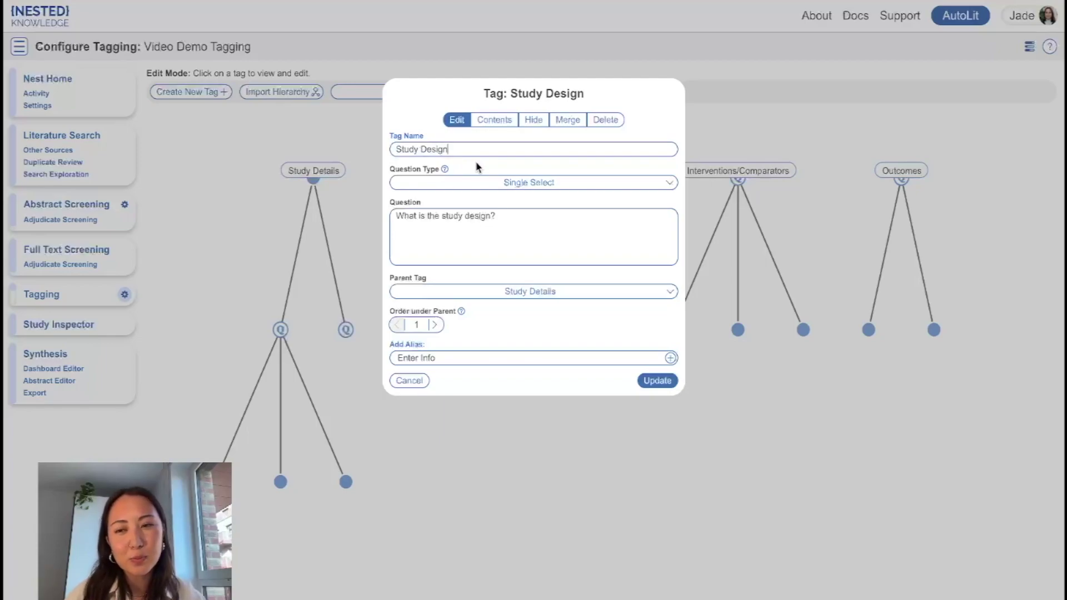
click(349, 208)
Step: Go to the nest settings and regenerate the smart tag recommendations under Tag Recommendations
click(55, 105)
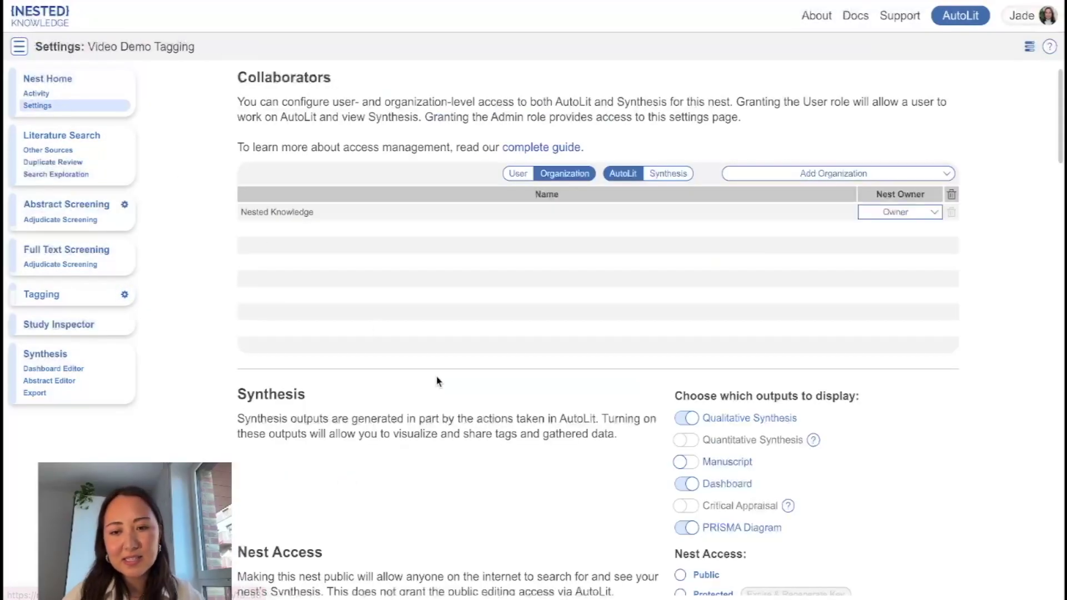
scroll(437, 381, down, 20)
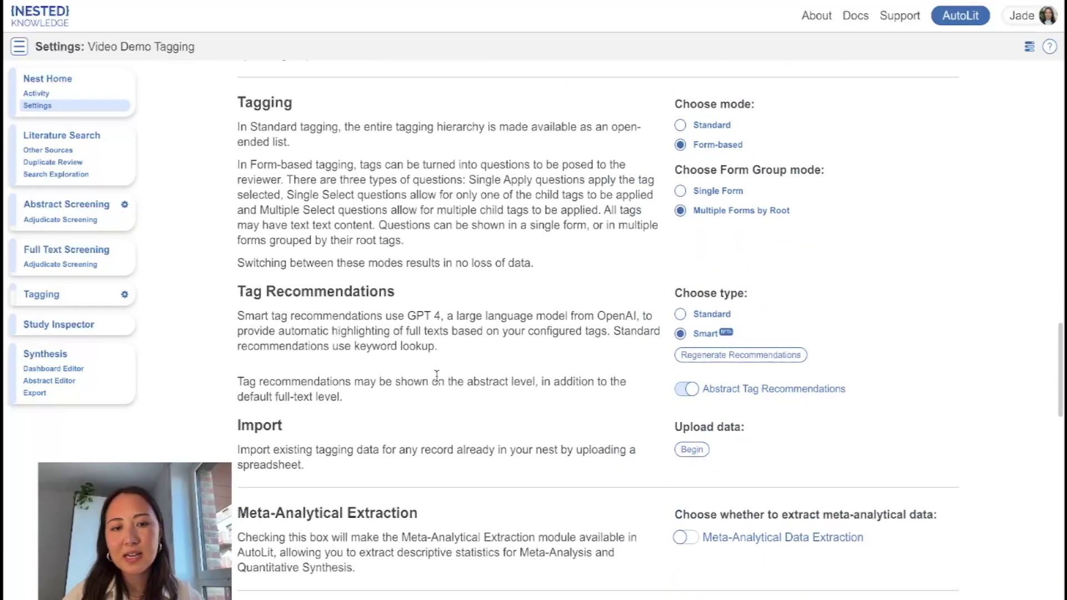
scroll(437, 376, down, 1)
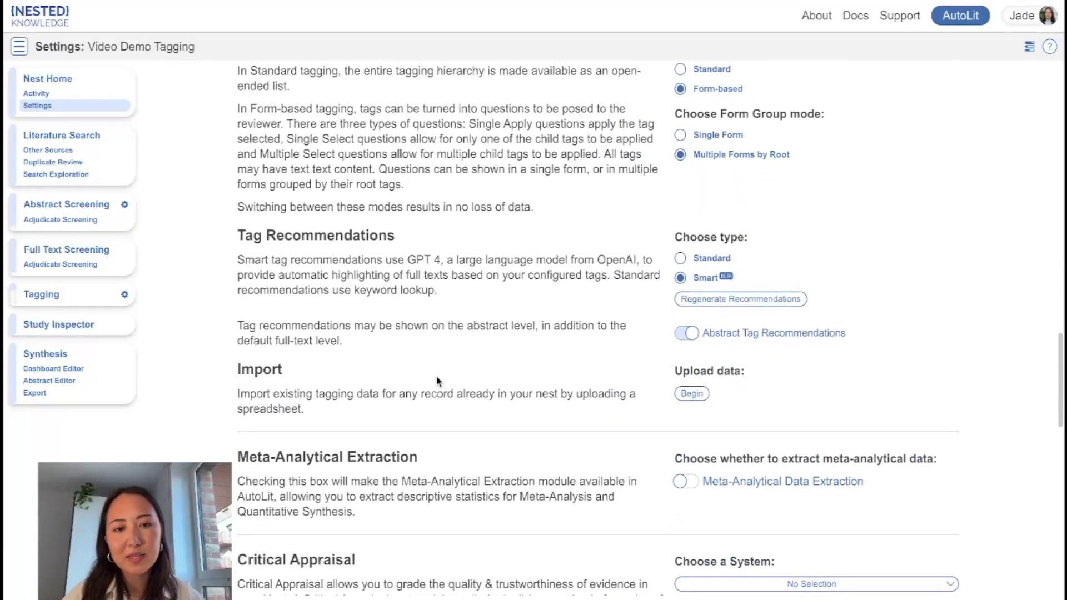
click(723, 303)
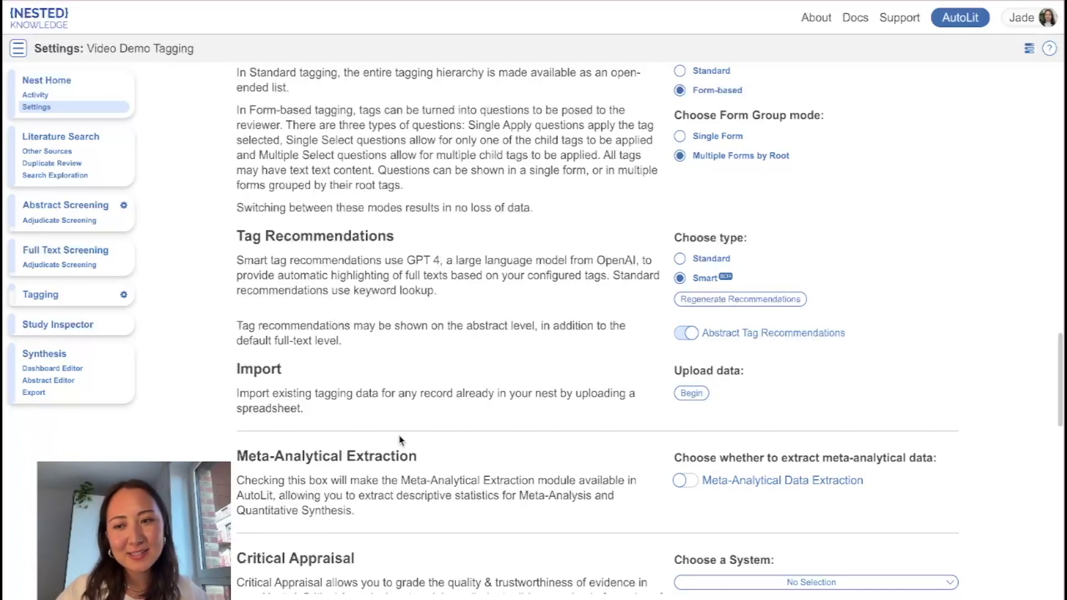
Step: Return to the Tagging module and preview the smart full-text recommendation Retrospective Study for the Study Design question
click(42, 296)
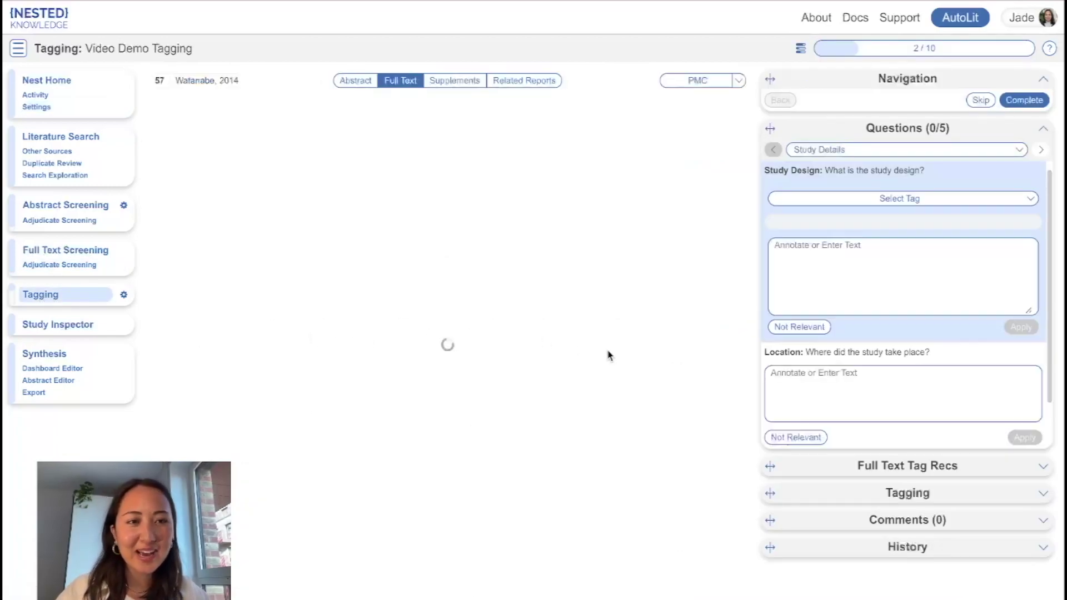
click(896, 469)
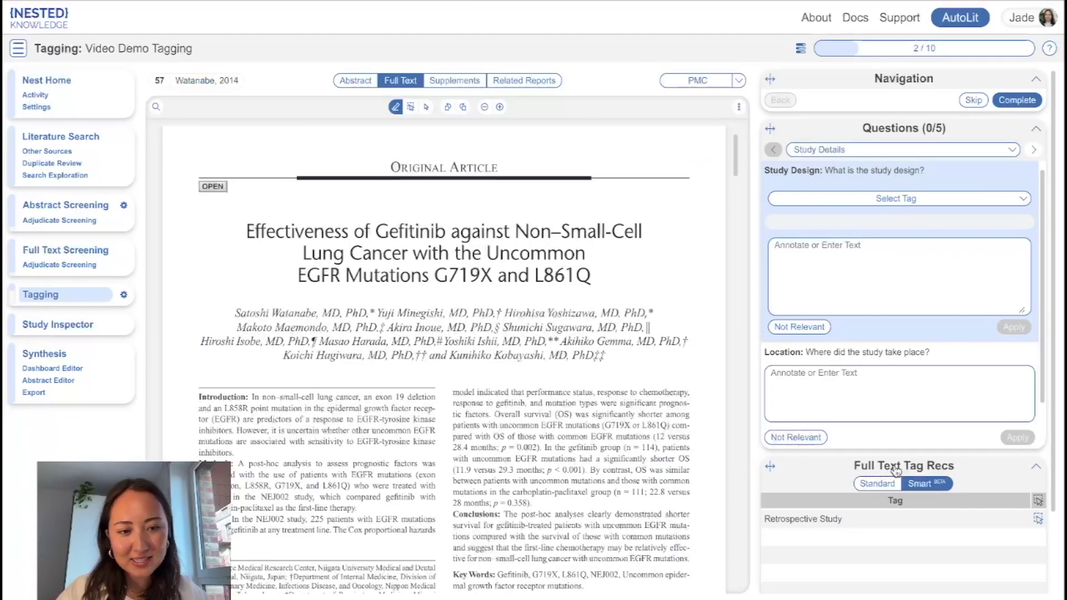
click(816, 521)
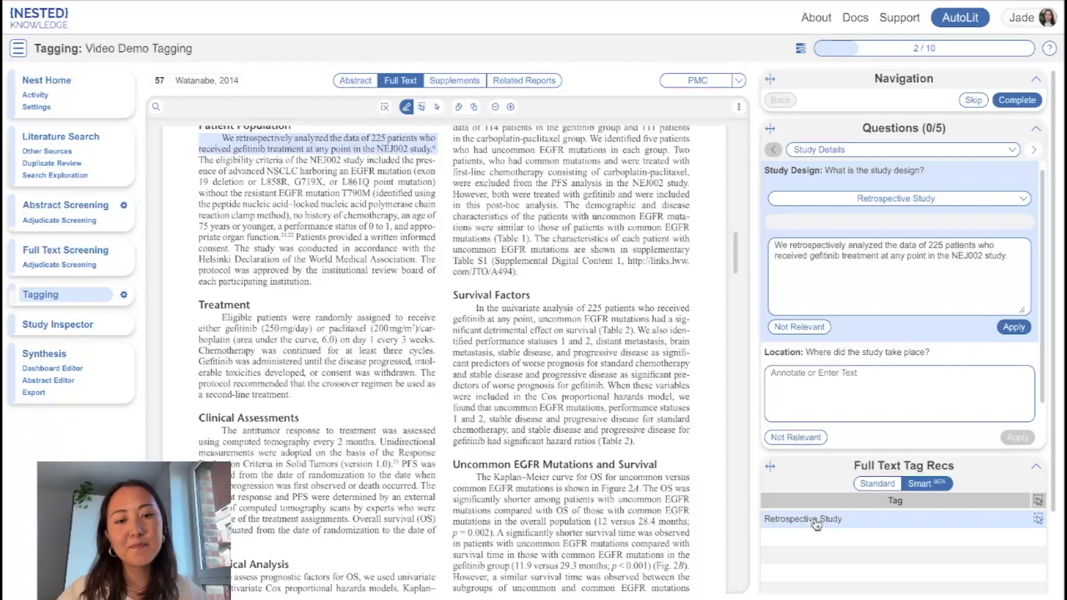
Step: In Study Inspector, examine the Apply Tag Recommendations bulk action's Standard and Smart recommendation types, and close it without applying
click(81, 326)
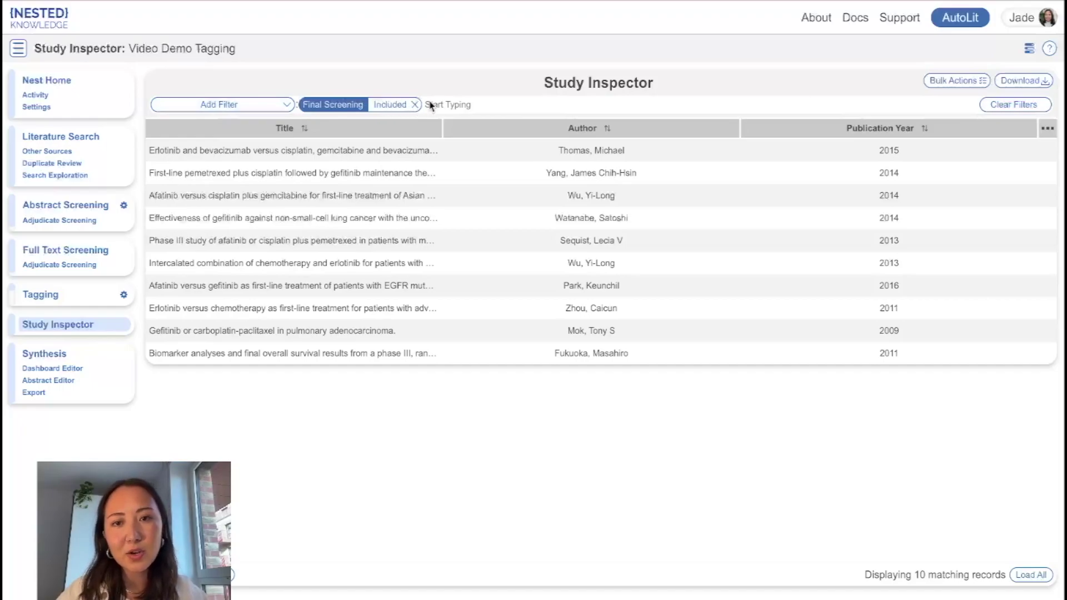
click(954, 83)
click(648, 154)
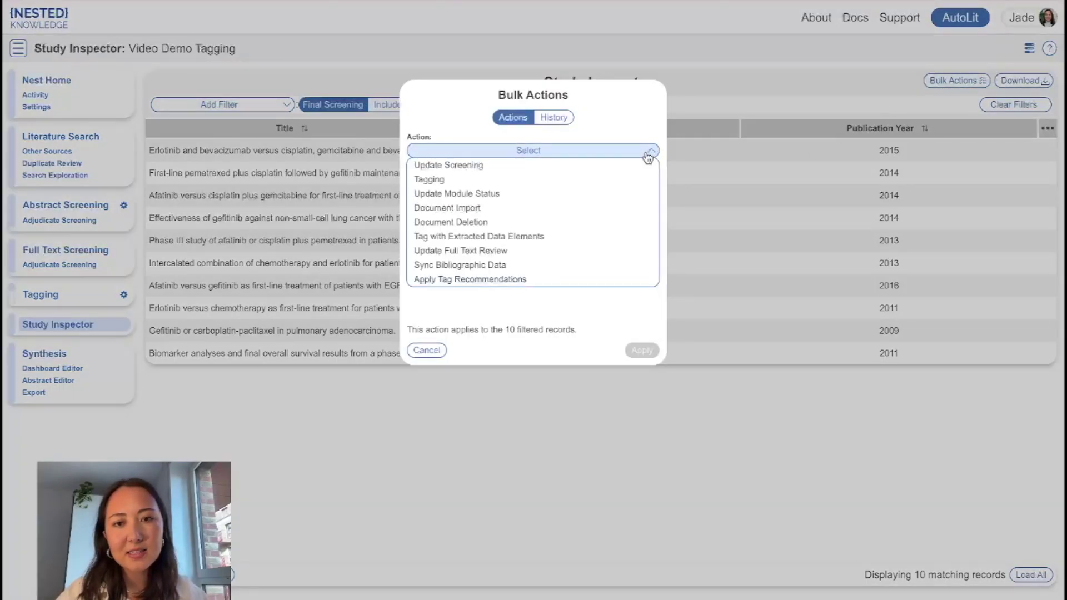
click(567, 283)
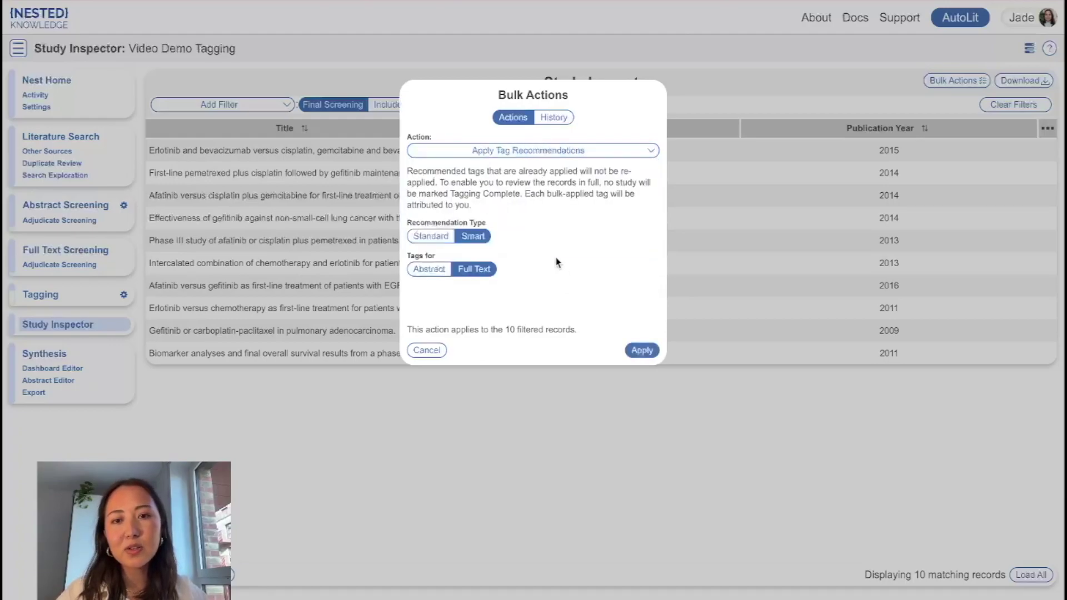
click(430, 236)
click(473, 236)
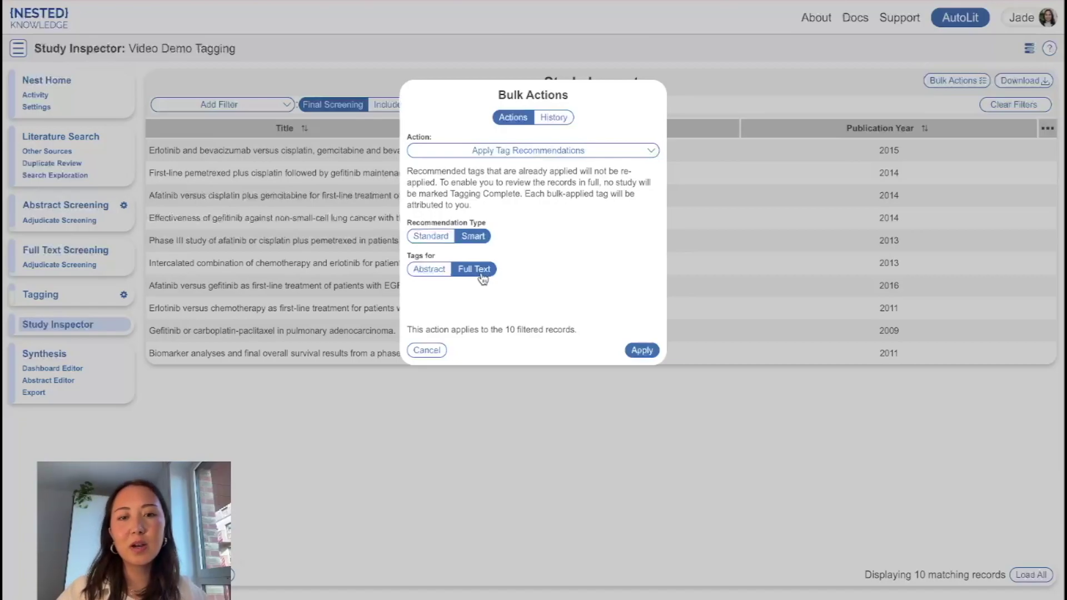
click(648, 397)
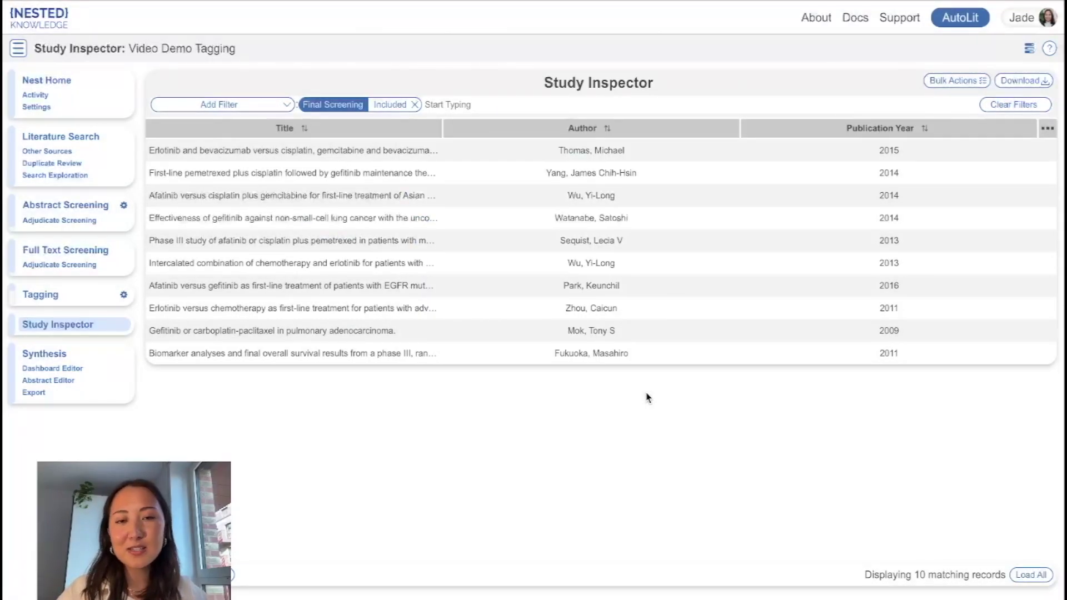